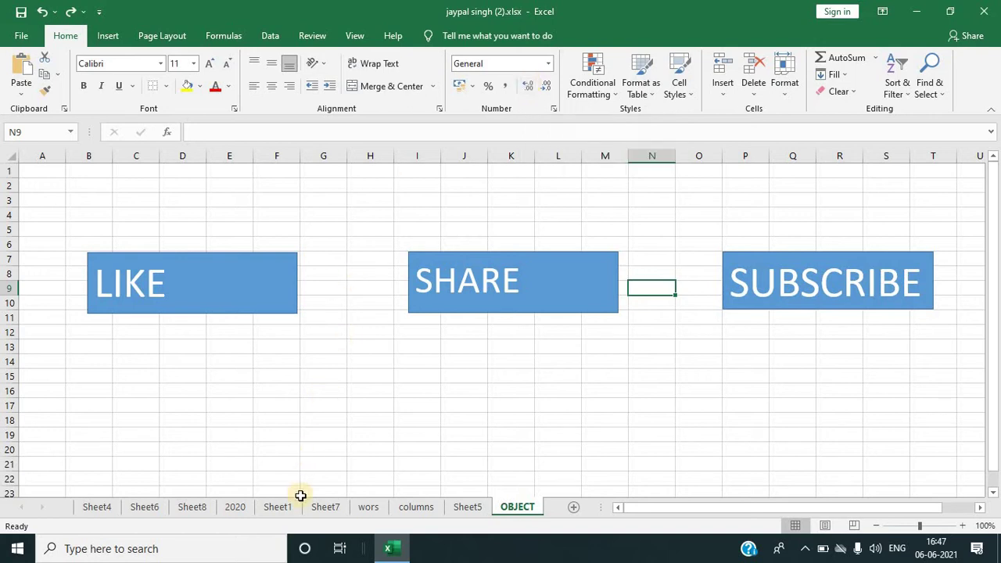
Switch to Sheet1's product, qty, price and date sales table and open Sort & Filter.
left_click(279, 508)
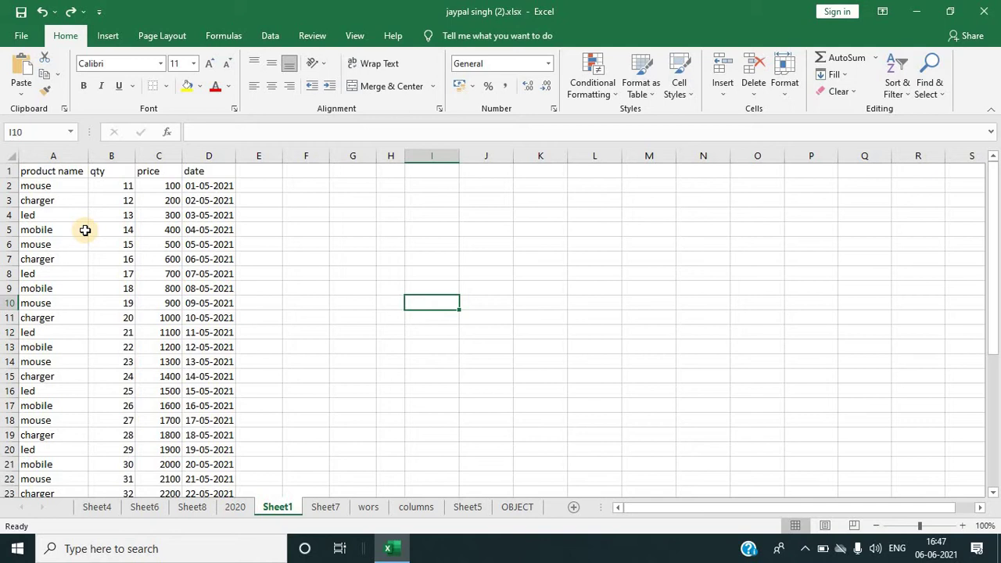
left_click(912, 92)
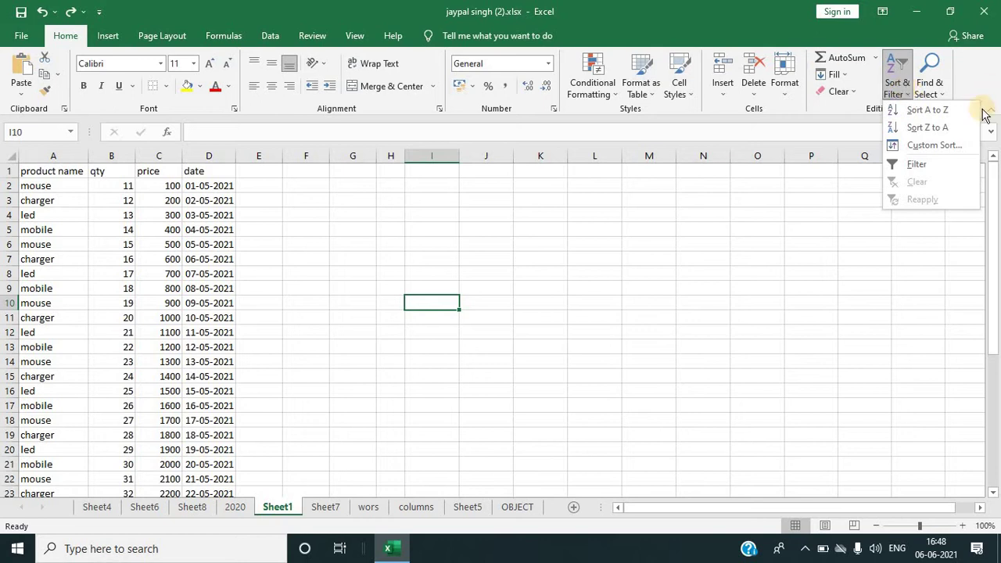
Select the whole sales table from A1 and sort it A to Z by product name.
left_click(47, 173)
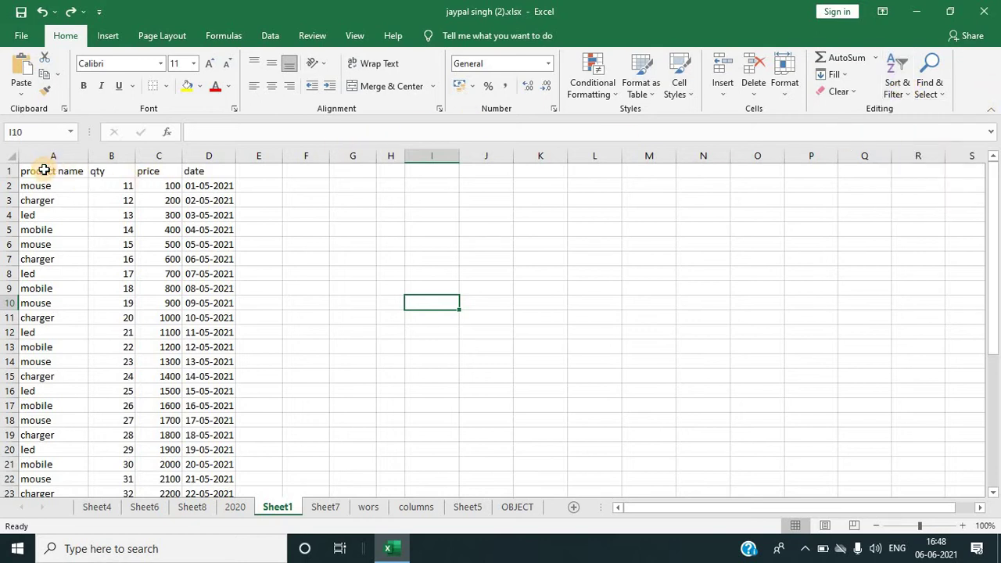
left_click(45, 170)
key("ctrl+shift+Right")
key("ctrl+shift+Down")
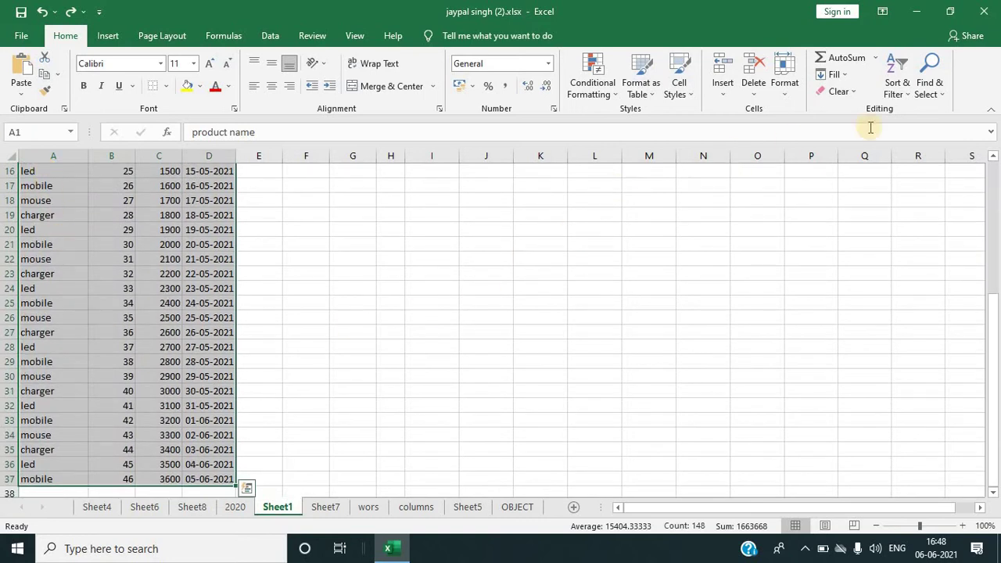
left_click(908, 102)
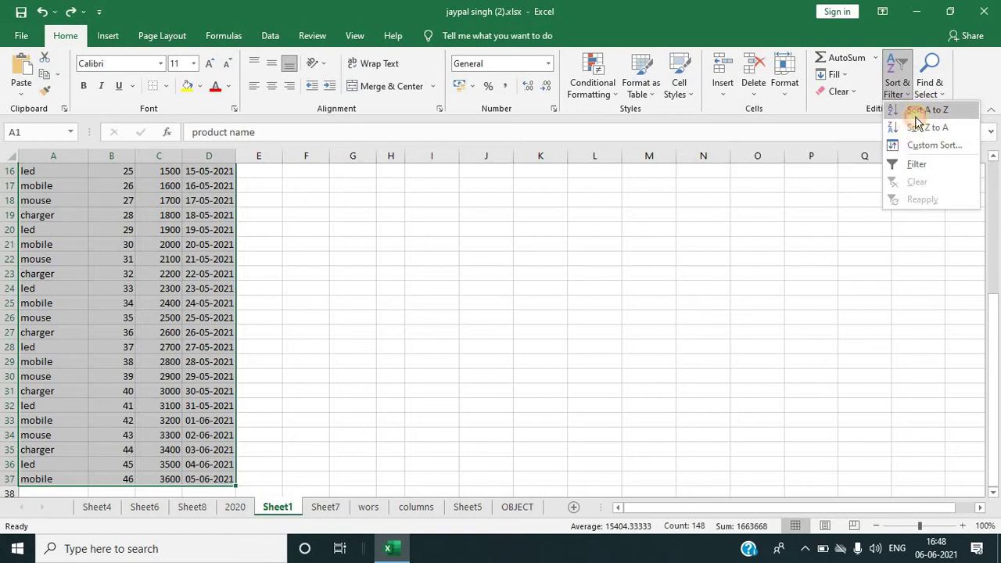
left_click(917, 116)
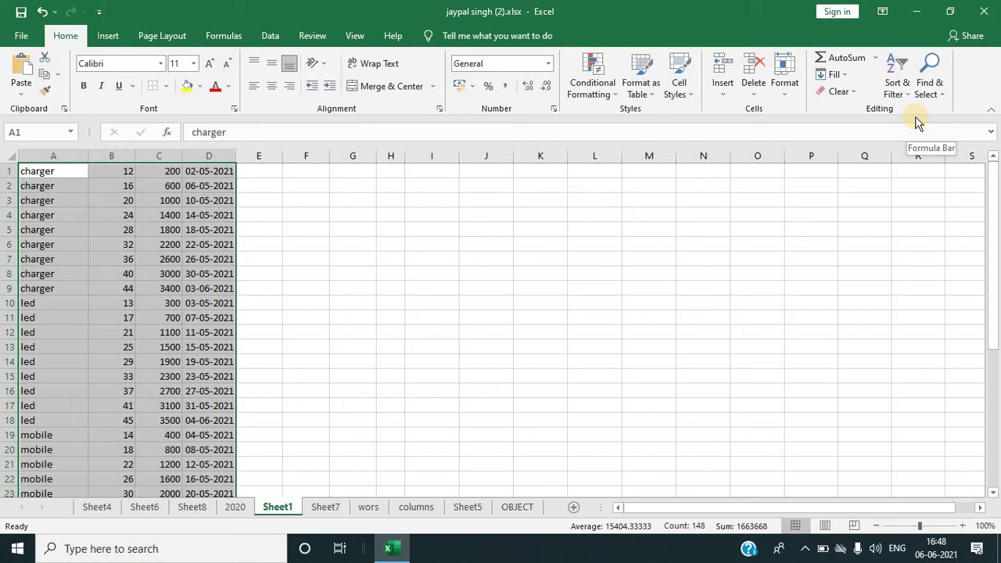
left_click(708, 247)
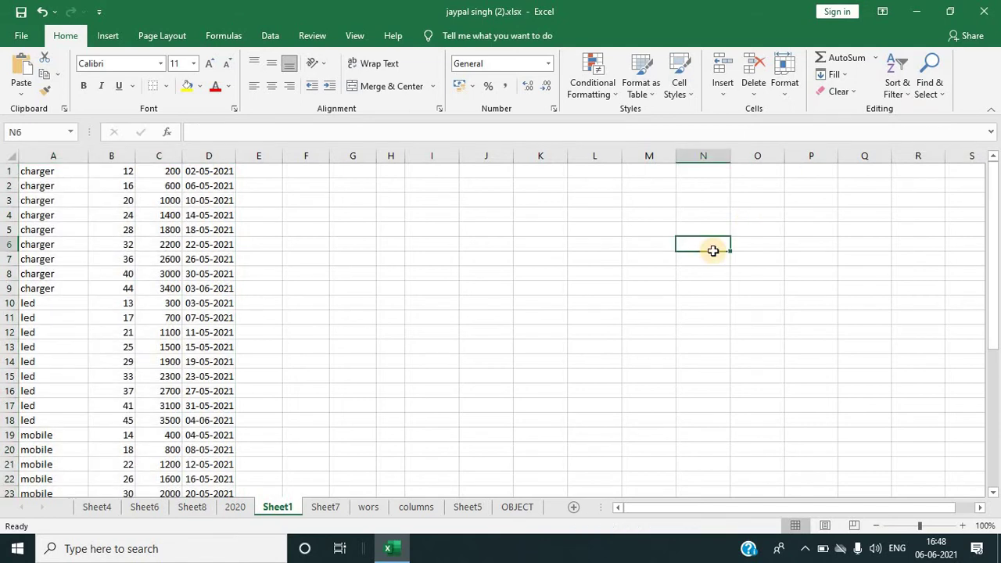
Undo the alphabetical sort to restore the table's original row order.
key("ctrl+z")
left_click(755, 243)
left_click(898, 86)
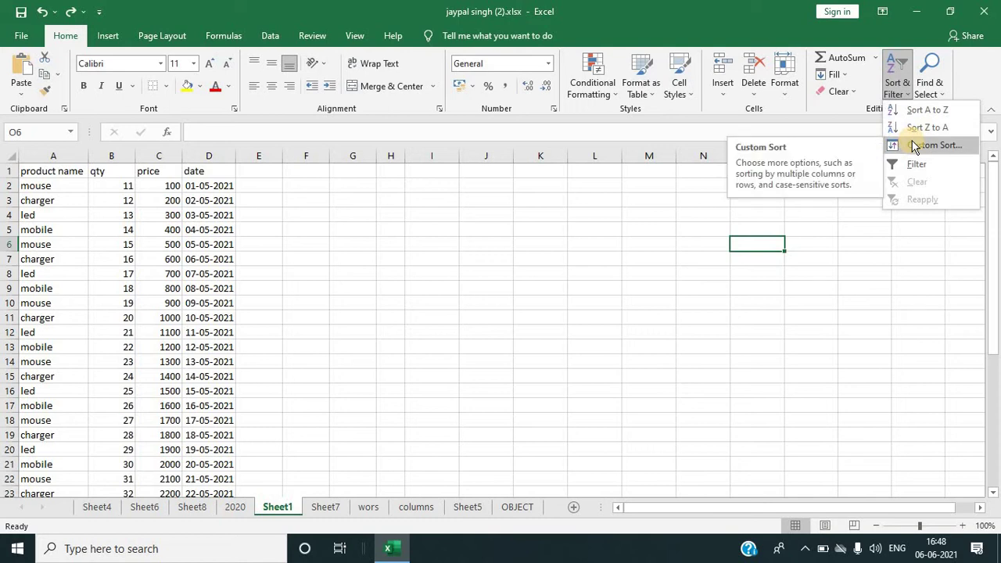
left_click(569, 256)
Enter a name in L7 and fill it down to L13 as a repeating three-name series.
left_click(599, 255)
type("R")
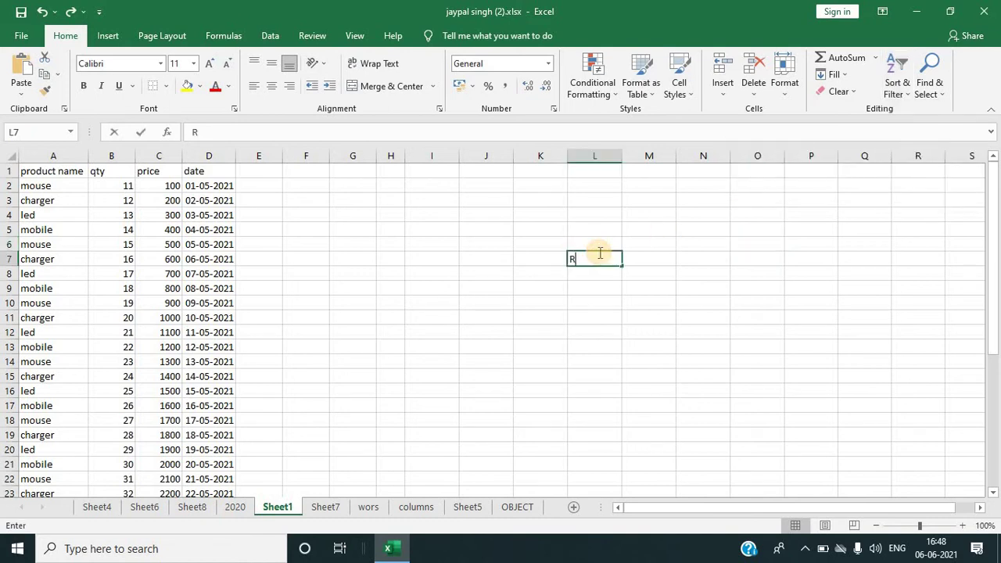
type("OHIT")
key("Return")
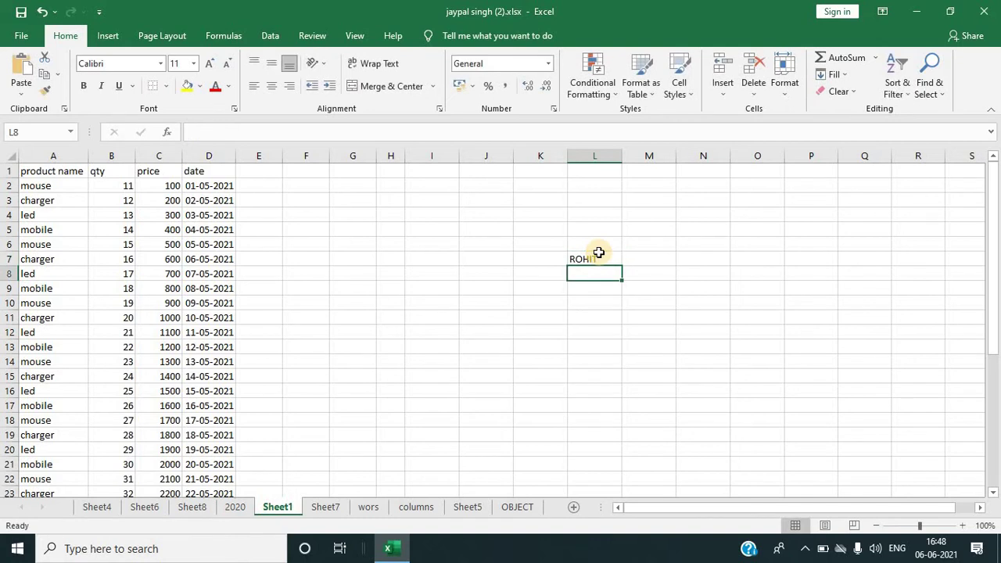
left_click(598, 255)
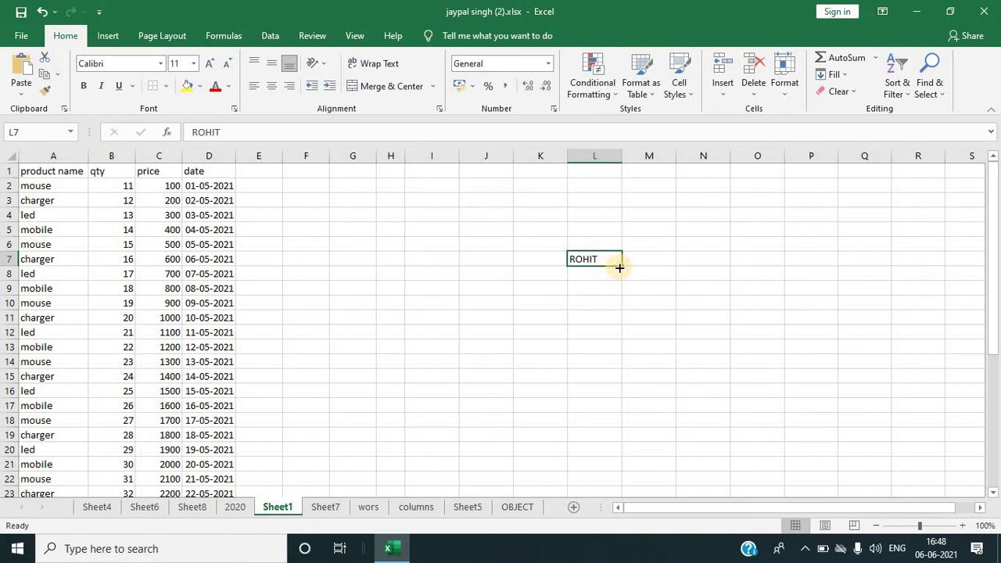
left_click_drag(620, 268, 620, 355)
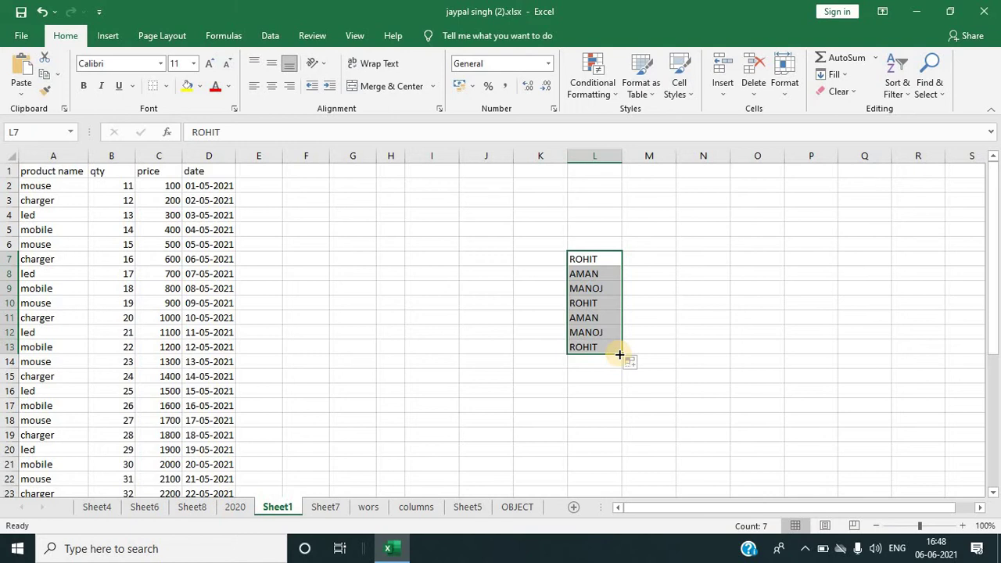
left_click(591, 303)
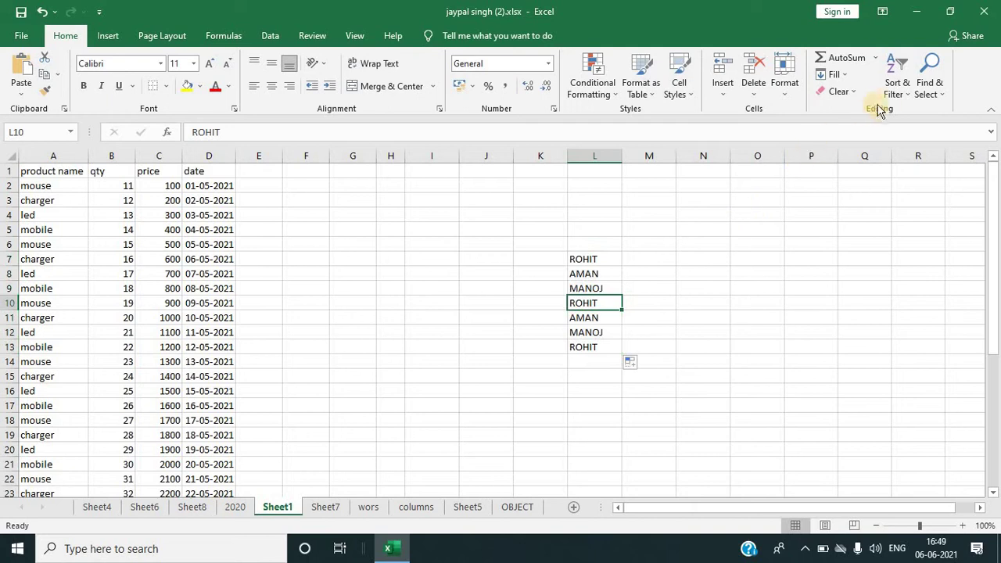
Delete the three-name custom list in Custom Sort and sort the L7:L13 names A to Z.
left_click(898, 87)
left_click(917, 144)
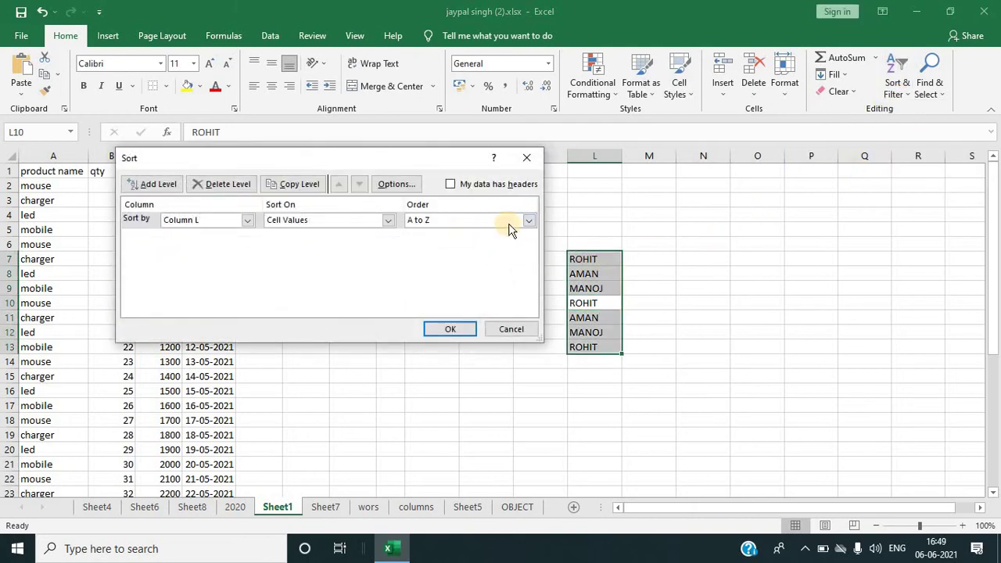
left_click(529, 220)
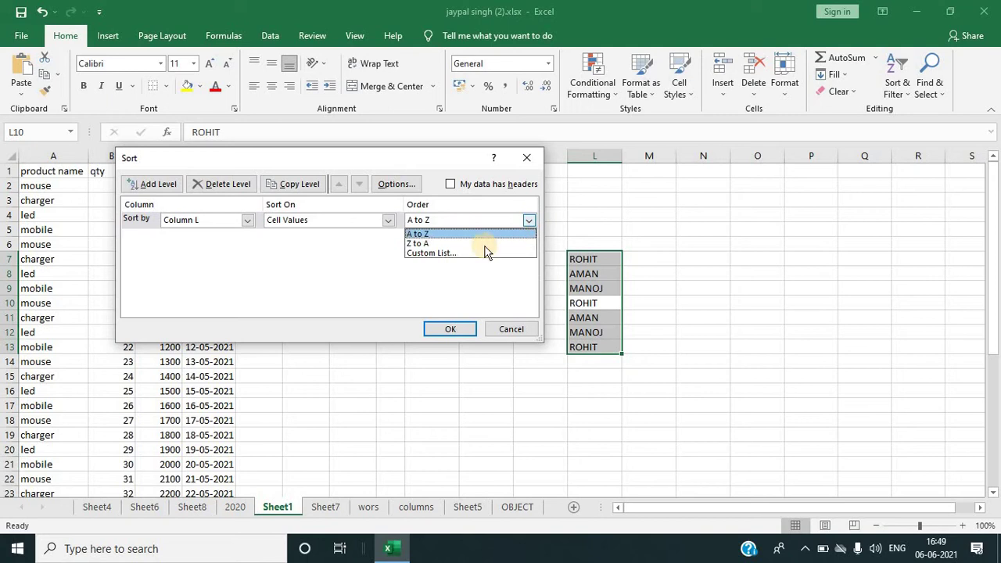
left_click(446, 253)
left_click_drag(340, 97, 598, 86)
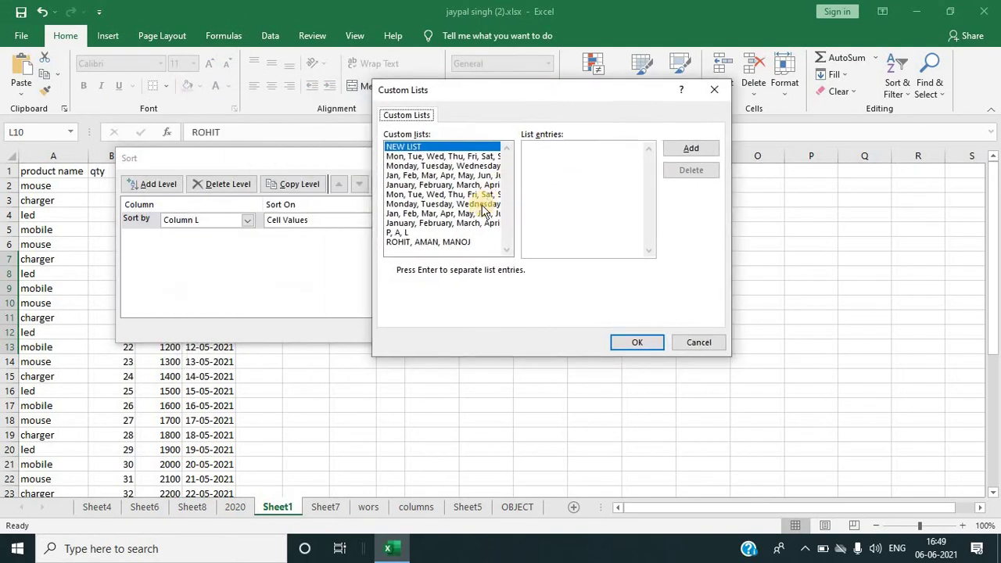
left_click(404, 248)
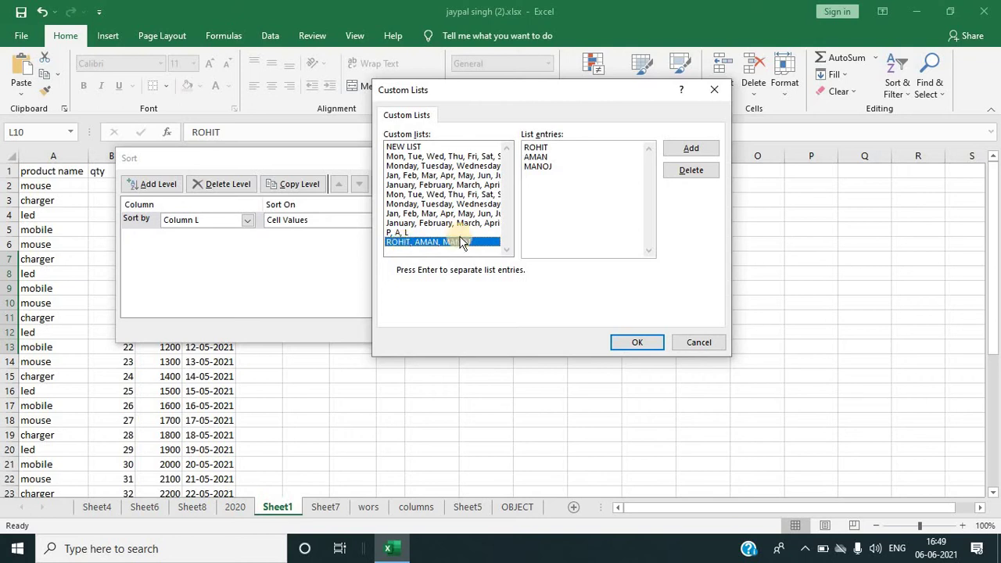
left_click(692, 171)
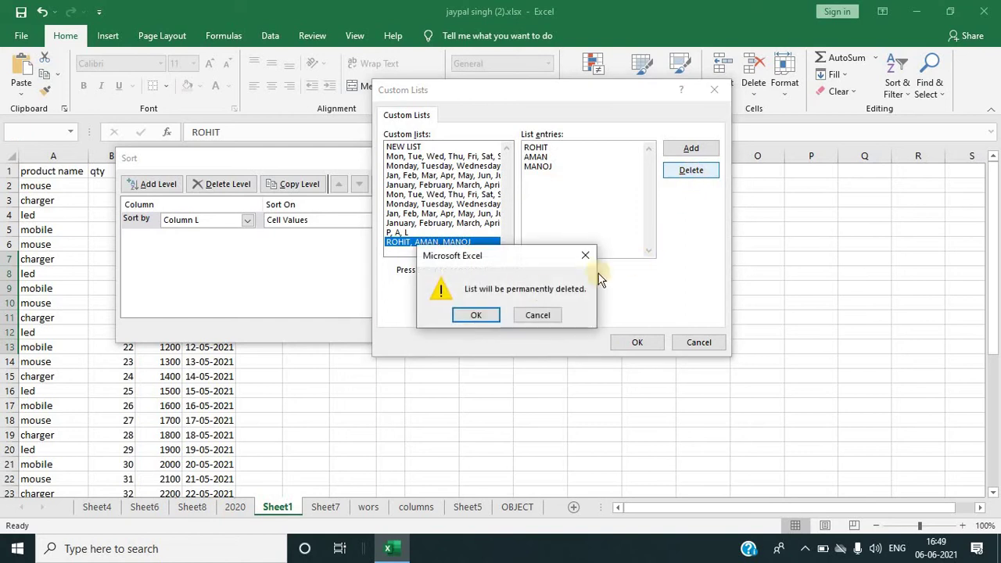
left_click(476, 315)
left_click(638, 342)
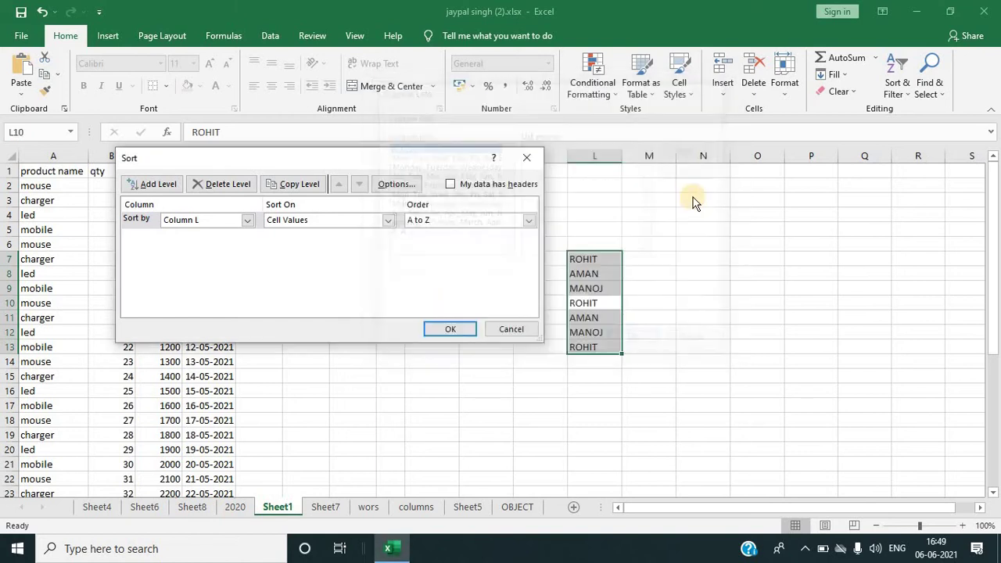
left_click(448, 332)
Enter a name in N7 and copy it down through N15 as nine identical entries.
left_click(678, 267)
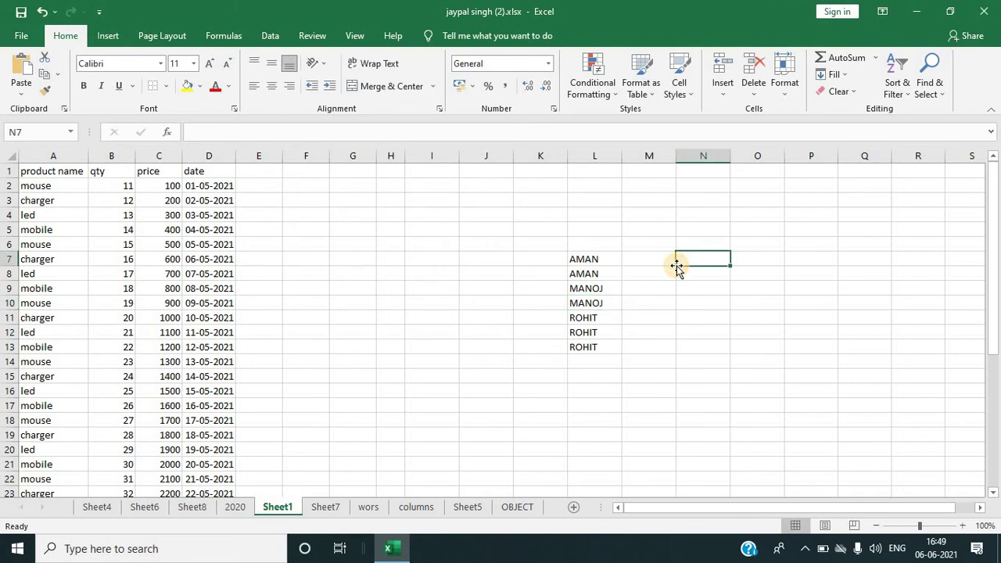
type("ROHIT")
key("Return")
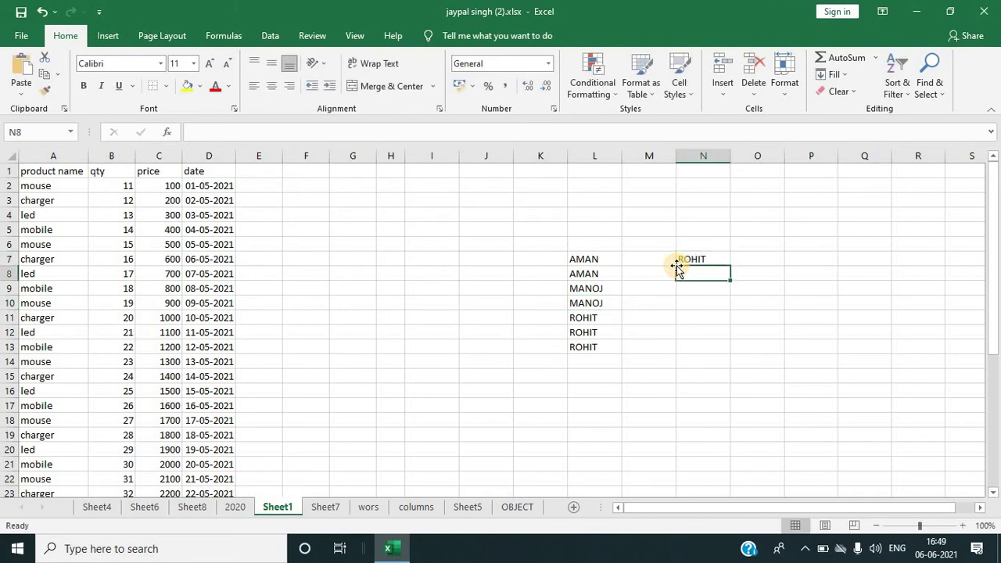
left_click(700, 259)
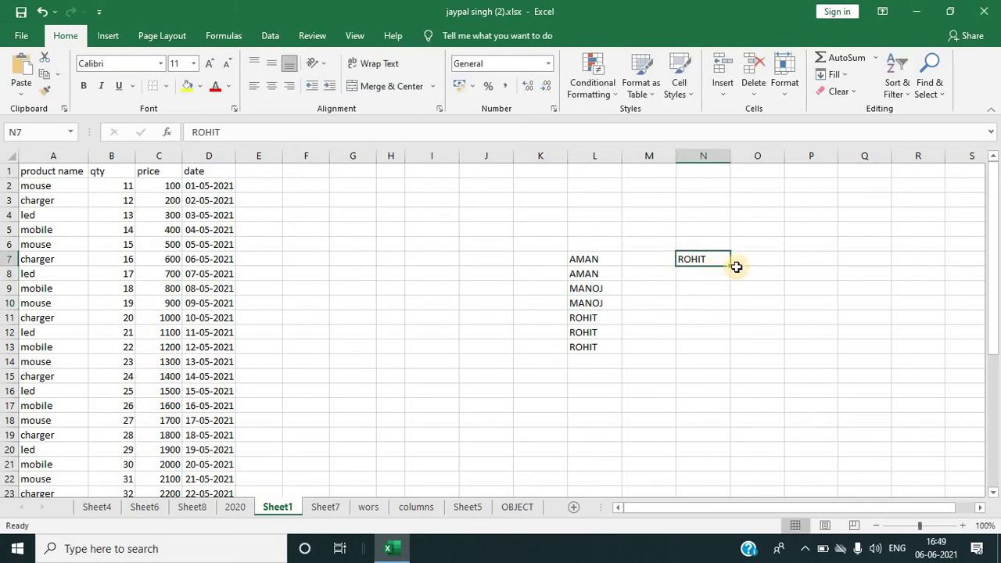
left_click_drag(731, 267, 731, 387)
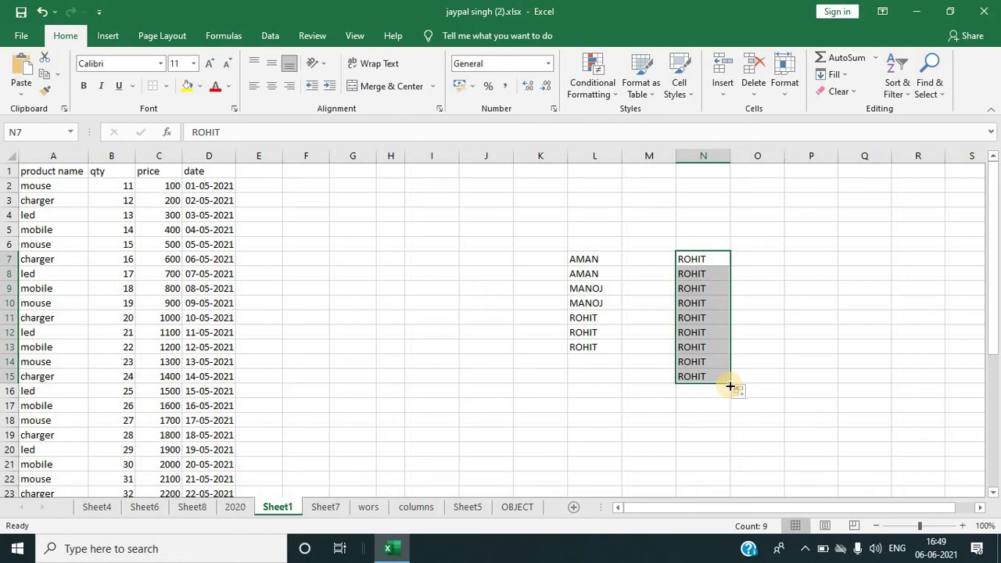
left_click(705, 316)
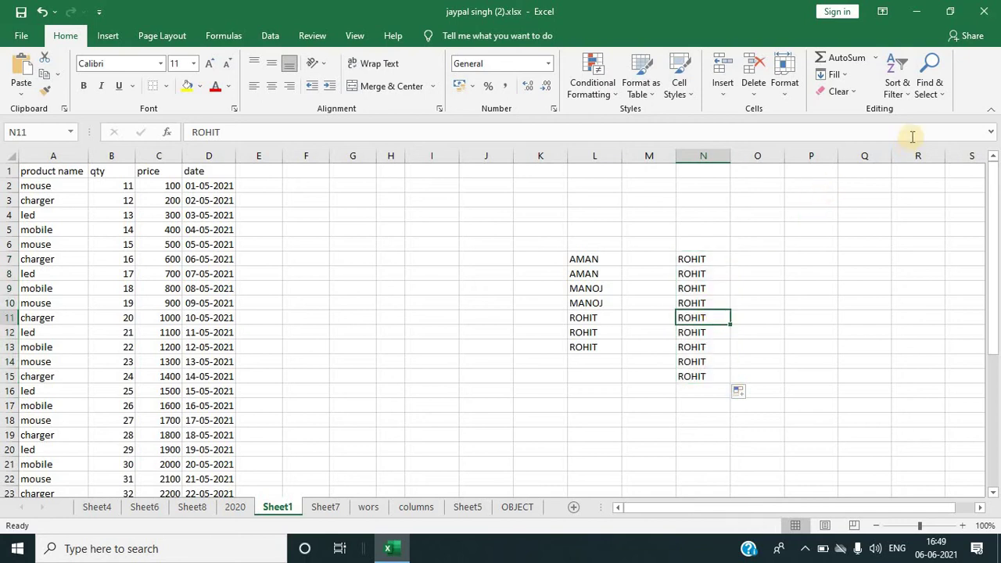
left_click(906, 95)
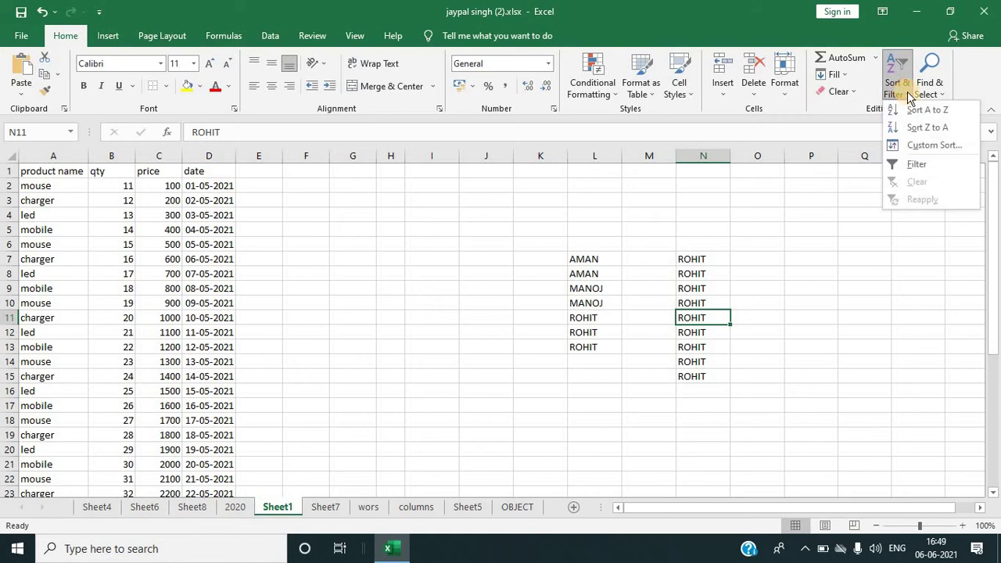
Add a new four-name custom list in Custom Sort and sort N7:N15 by that order.
left_click(911, 143)
left_click(529, 220)
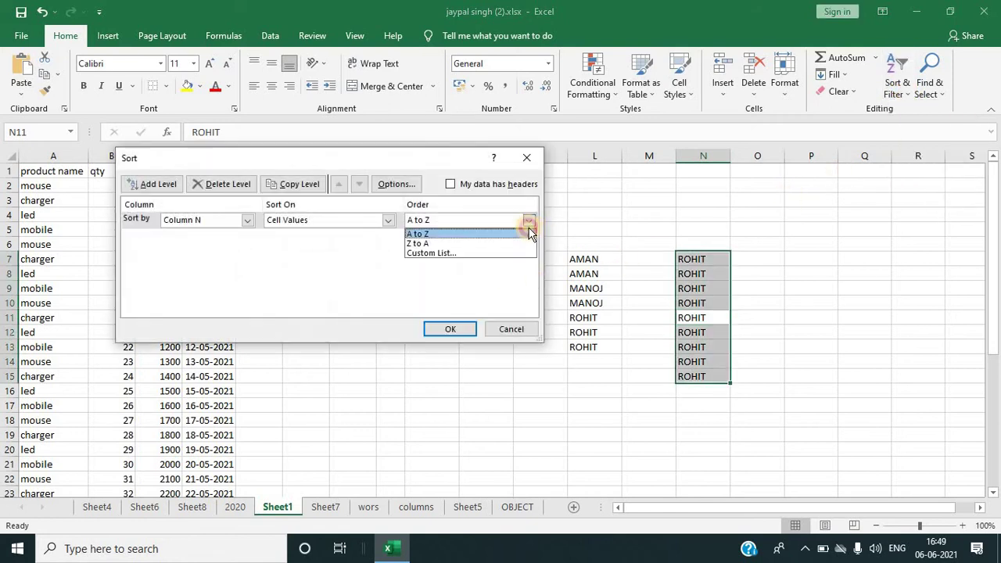
left_click(466, 259)
left_click(351, 195)
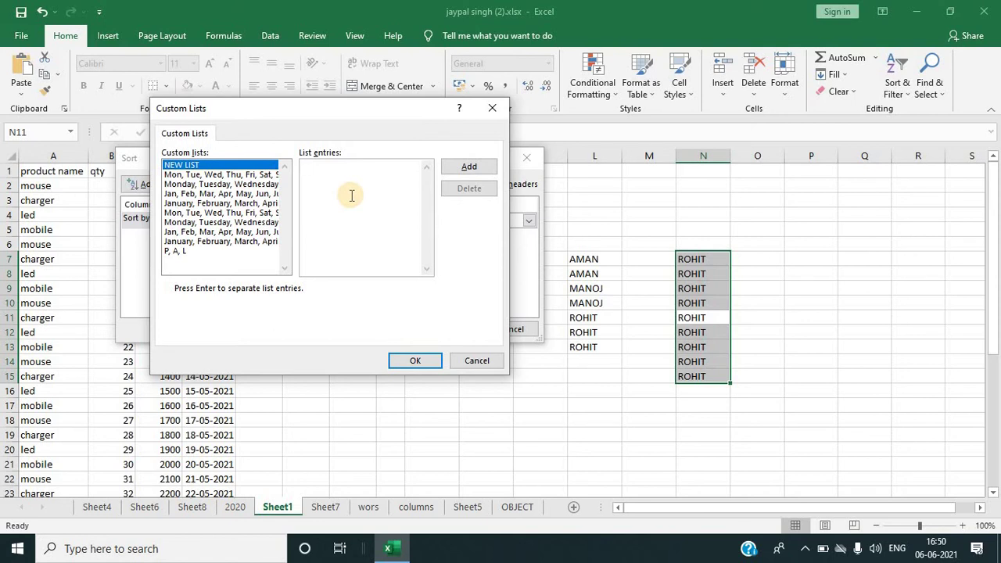
type("AMAN,")
type("M")
type("OHIT,")
type("ROH")
type("IT,")
type("SOHIT")
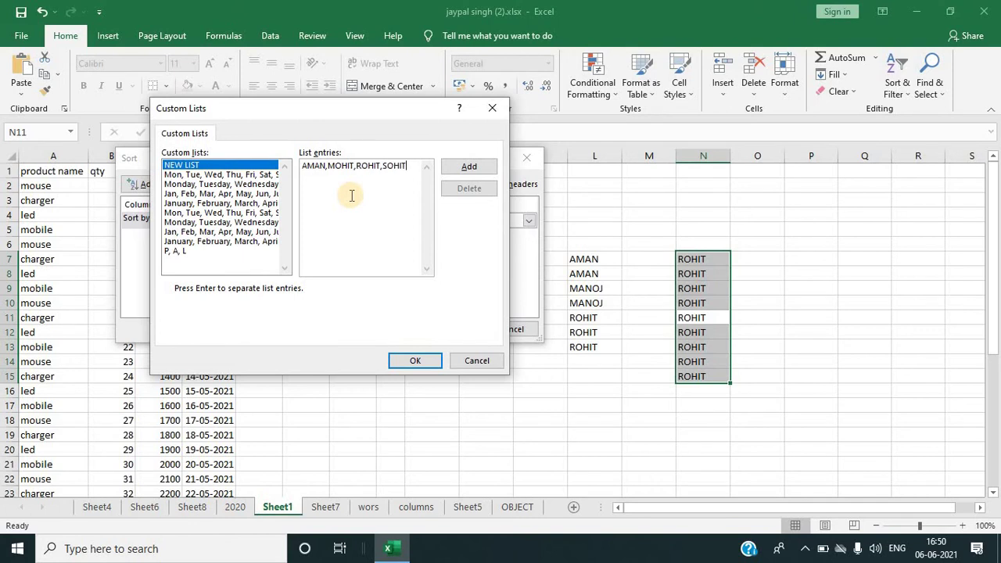
left_click(490, 168)
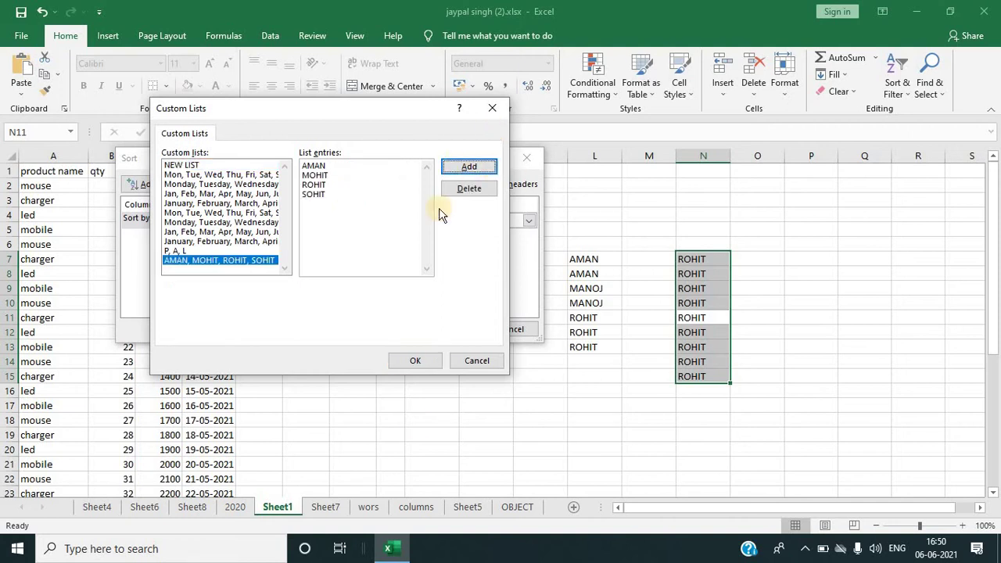
left_click(407, 363)
left_click(449, 329)
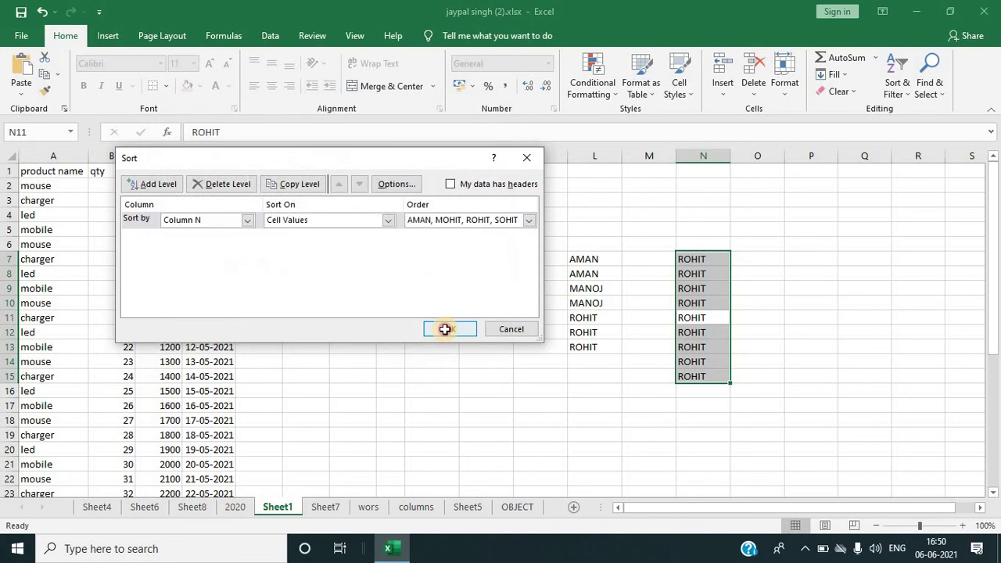
left_click(417, 247)
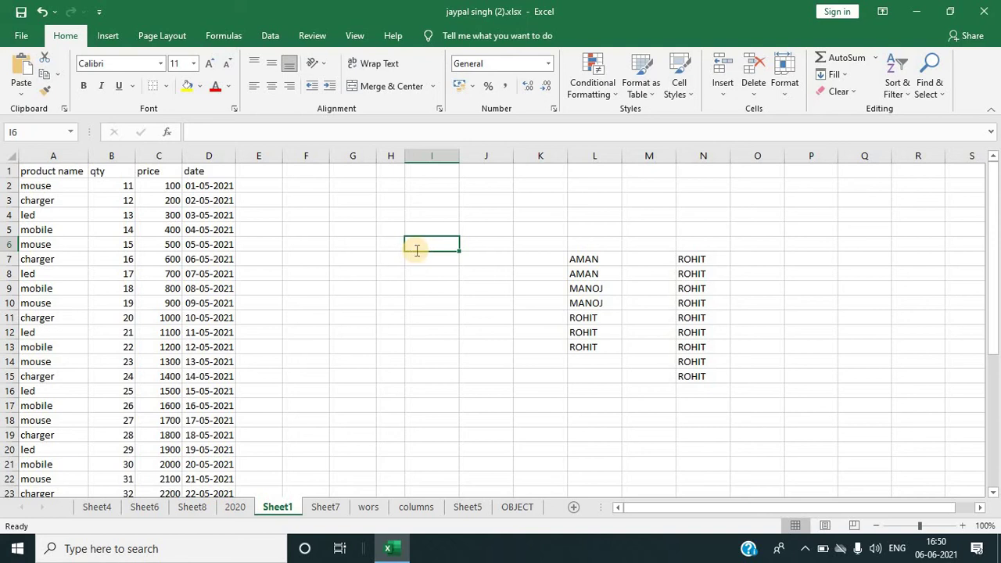
Enter a name from the new custom list in I6 and fill the cycling four-name series down to I14.
type("ROHI")
key("BackSpace")
key("BackSpace")
key("BackSpace")
key("BackSpace")
type("R")
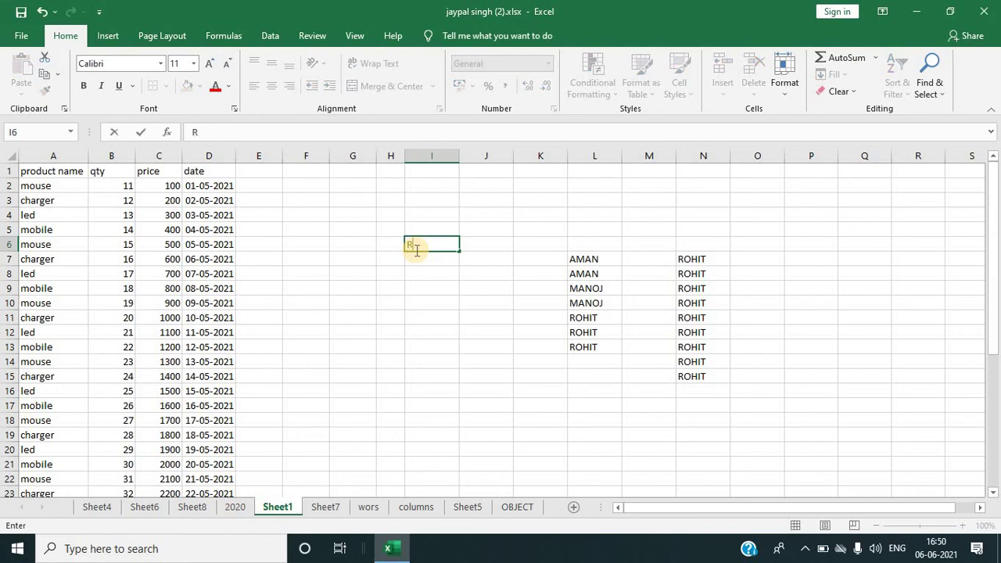
type("OHIT")
key("Return")
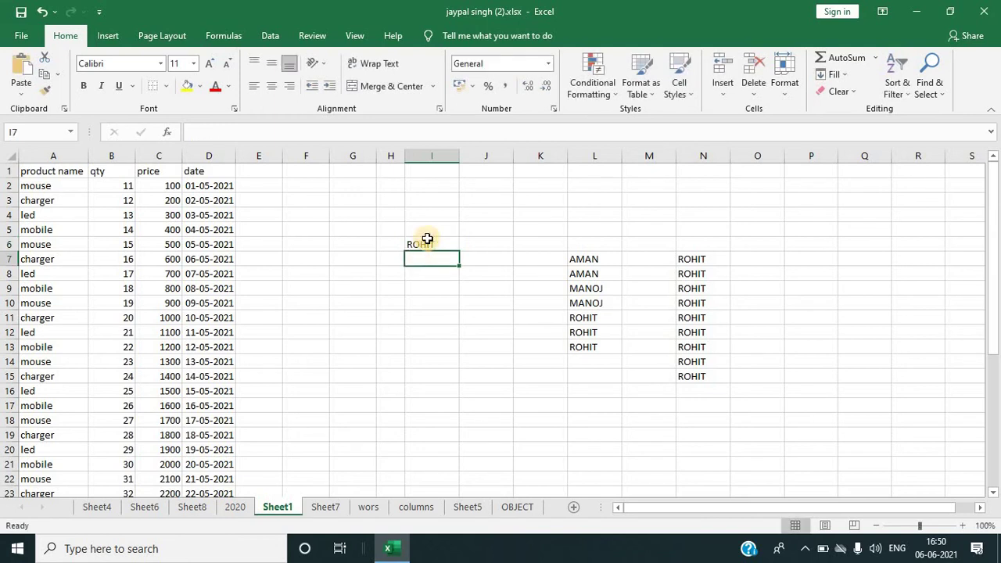
left_click(419, 243)
left_click_drag(460, 251, 457, 364)
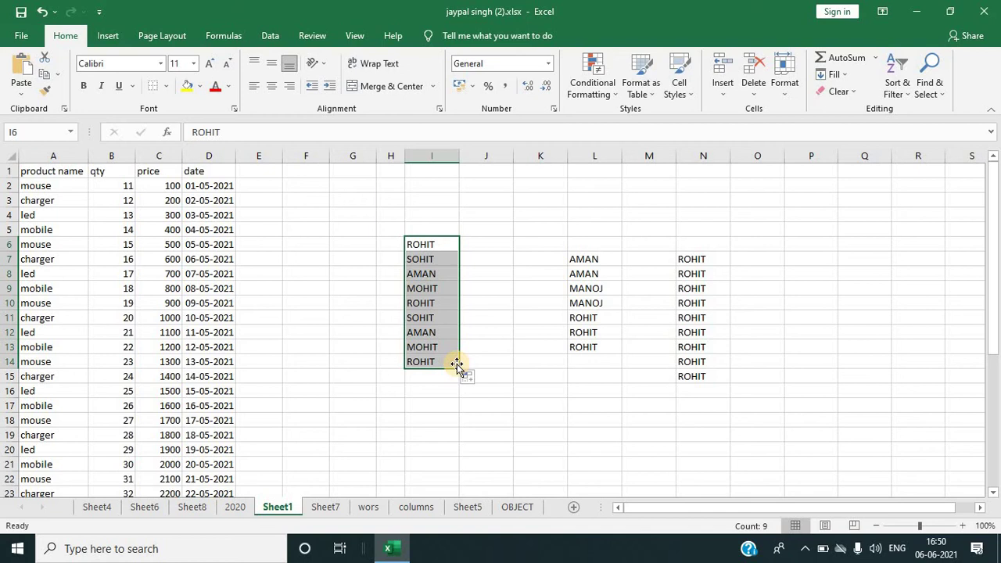
key("Home")
left_click(391, 404)
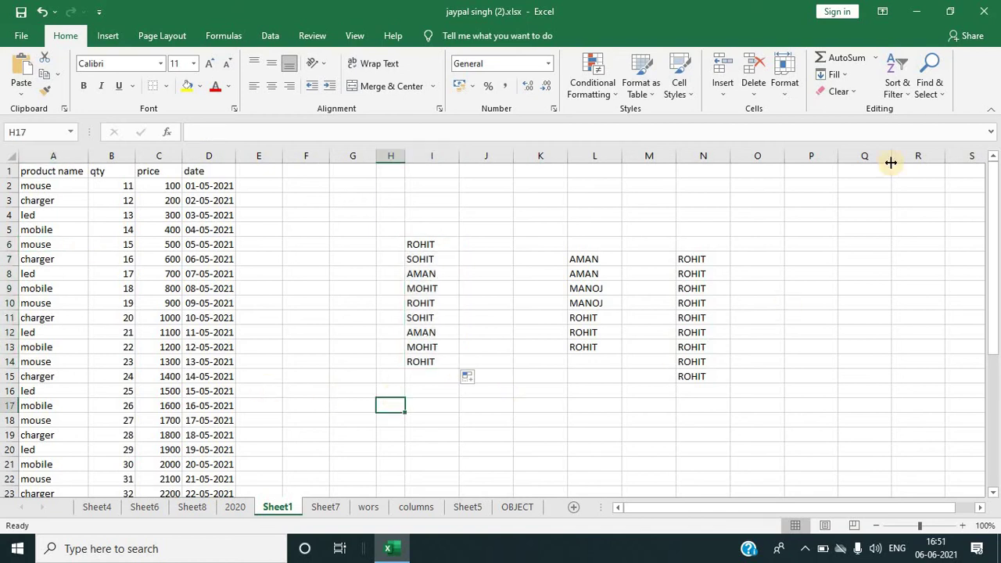
Select the product name header cell and turn on Filter for the sales table.
left_click(897, 88)
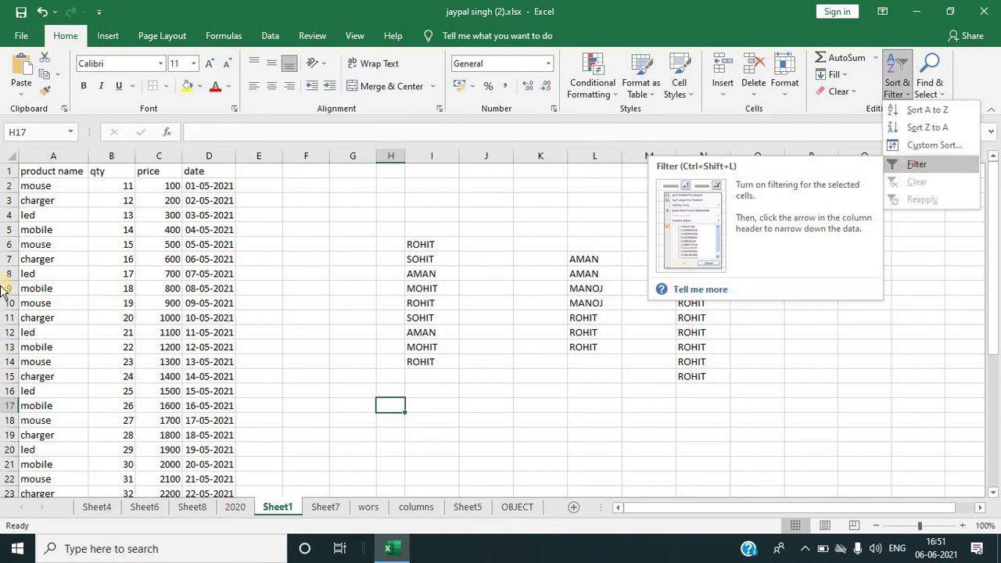
left_click(39, 227)
left_click_drag(52, 186, 198, 425)
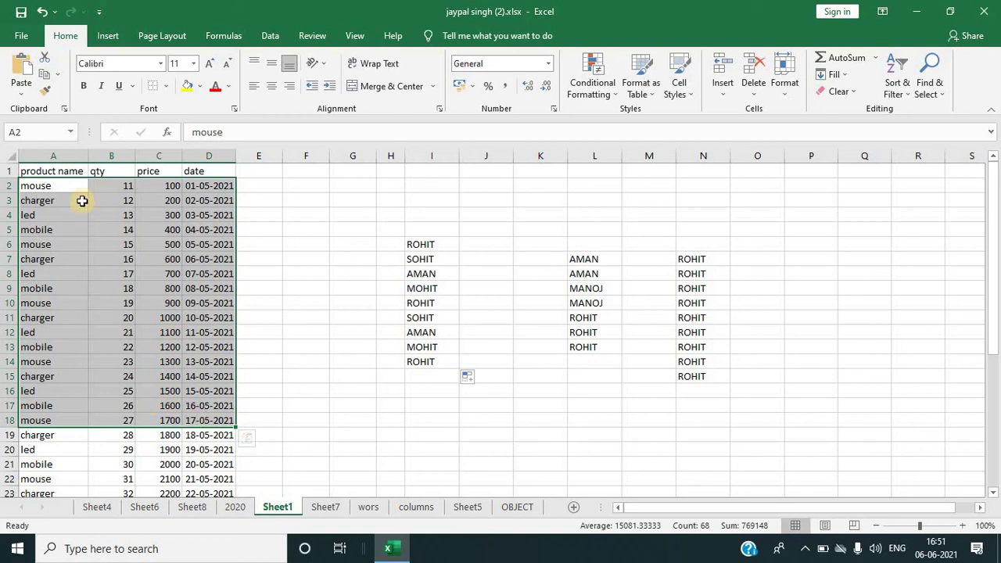
left_click(68, 169)
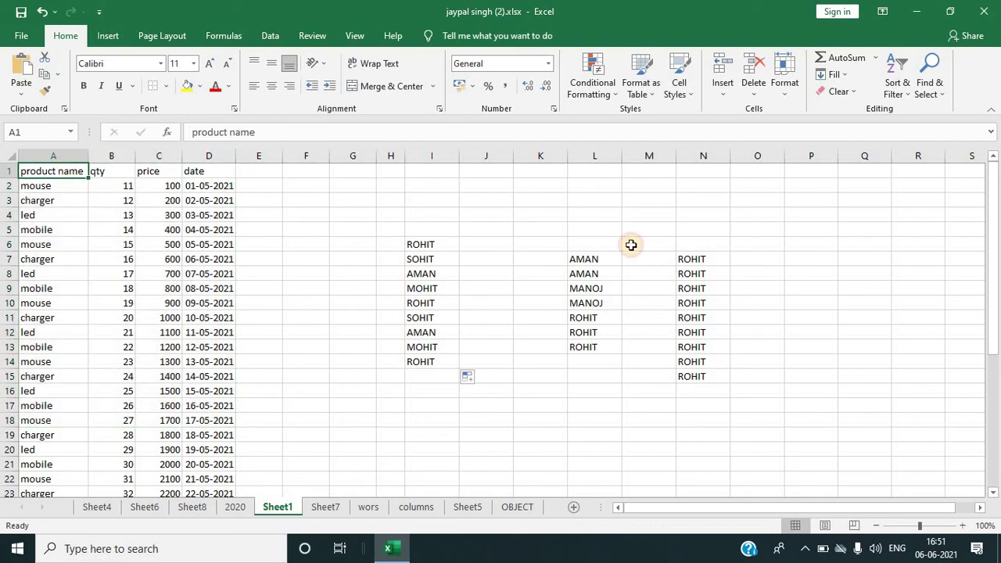
left_click(902, 95)
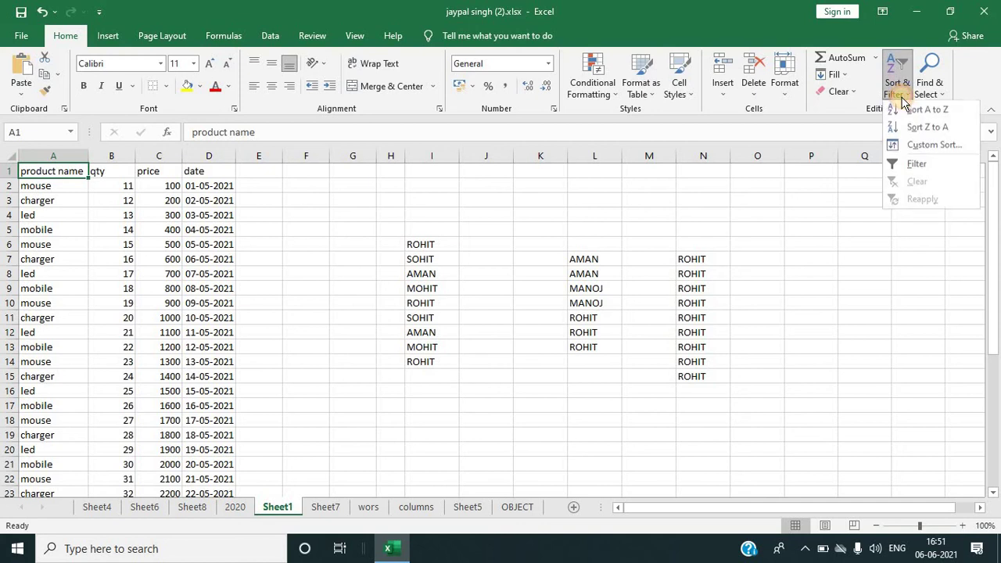
left_click(915, 164)
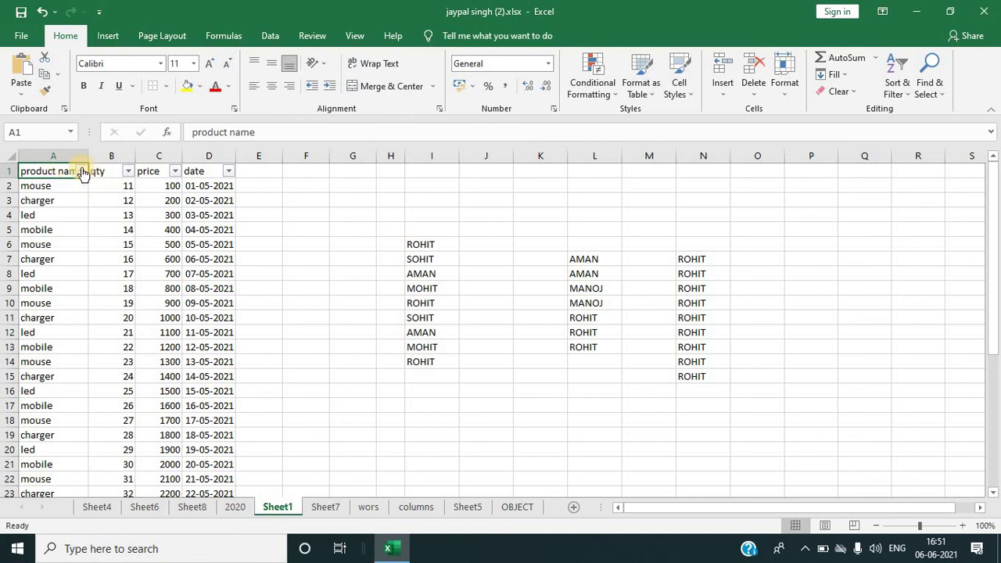
Filter the product name column to mouse only, showing 9 of 36 records.
left_click(83, 172)
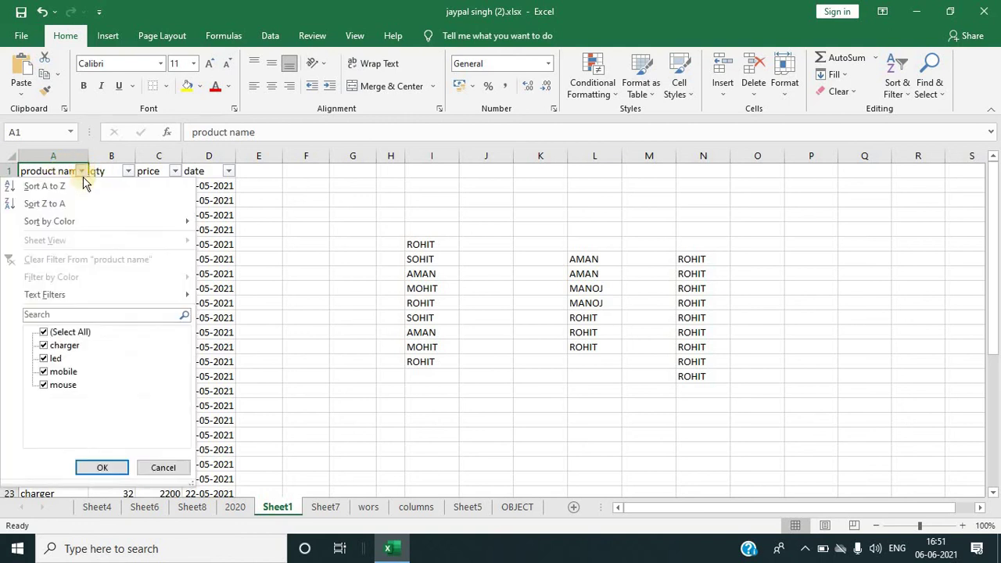
left_click(45, 333)
left_click(44, 332)
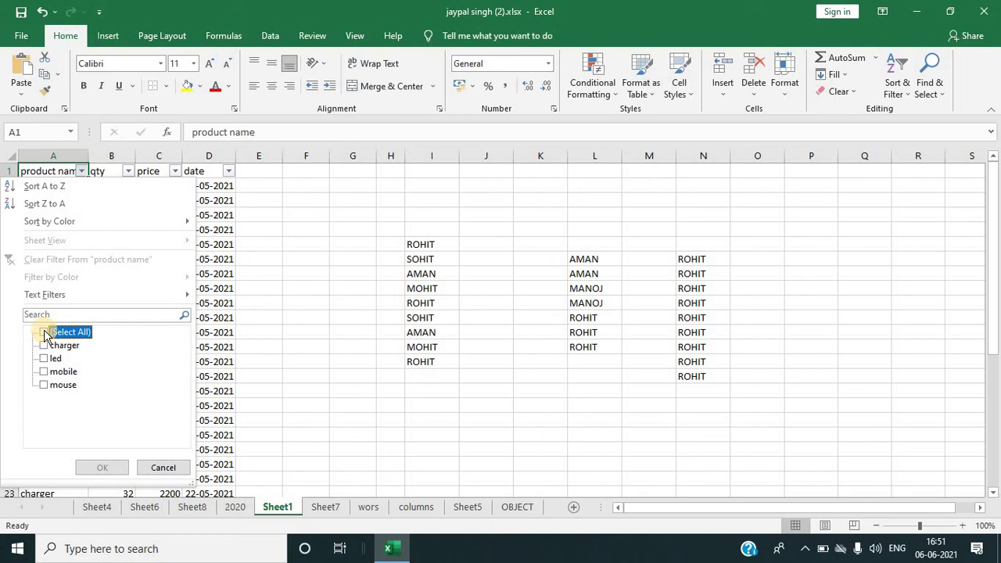
left_click(43, 385)
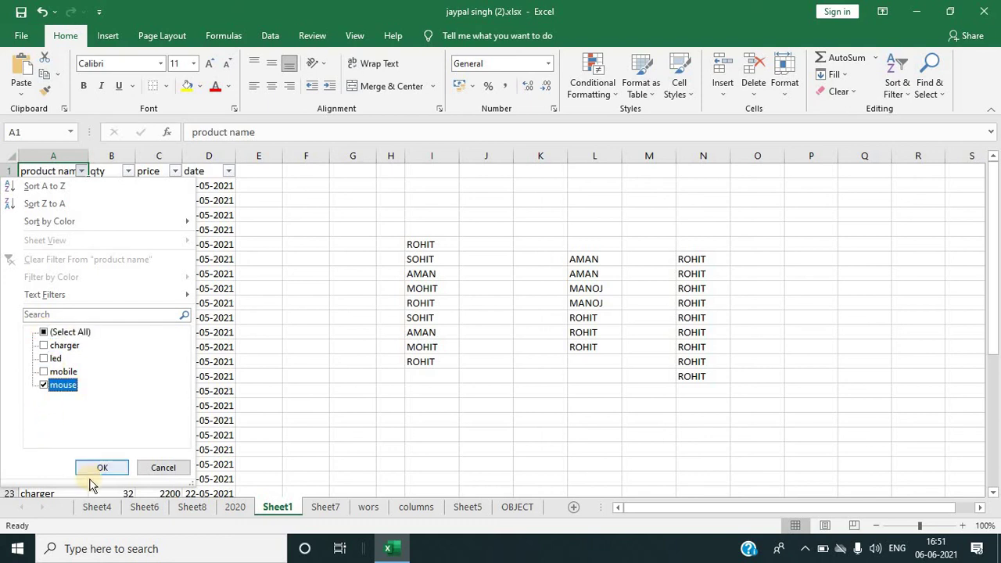
left_click(91, 469)
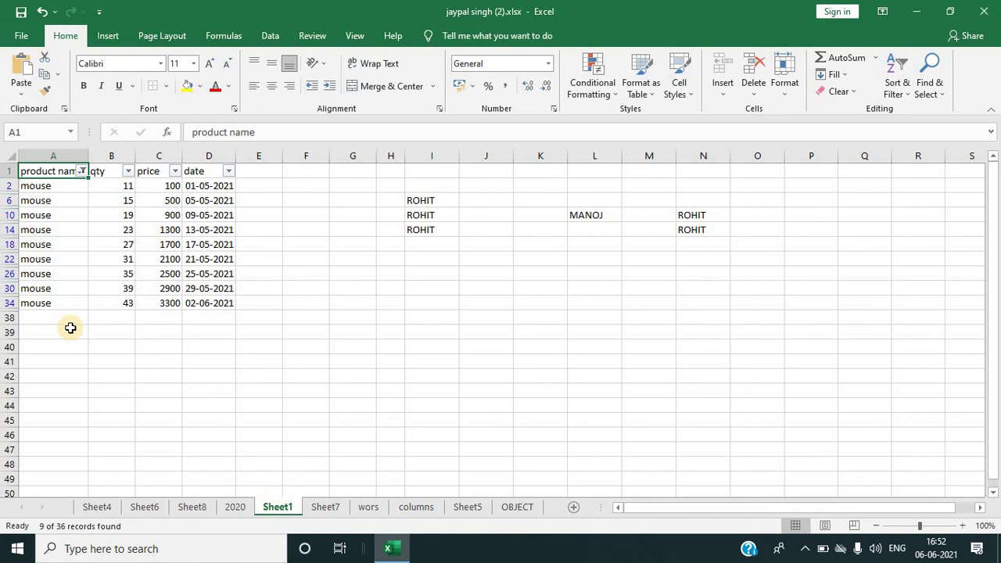
Switch the product name filter from mouse to mobile, still showing 9 of 36 records.
left_click(81, 172)
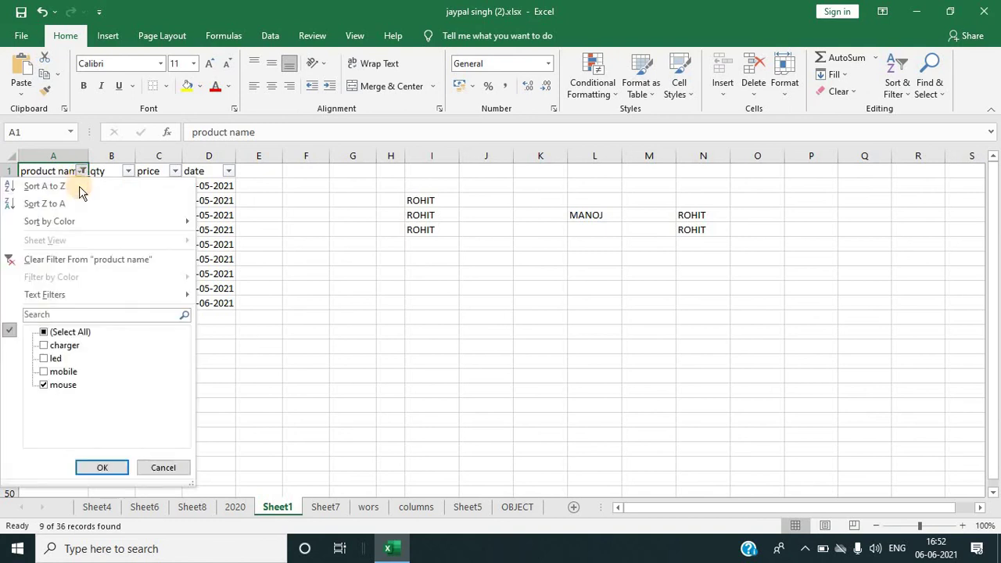
left_click(43, 385)
left_click(44, 372)
left_click(97, 470)
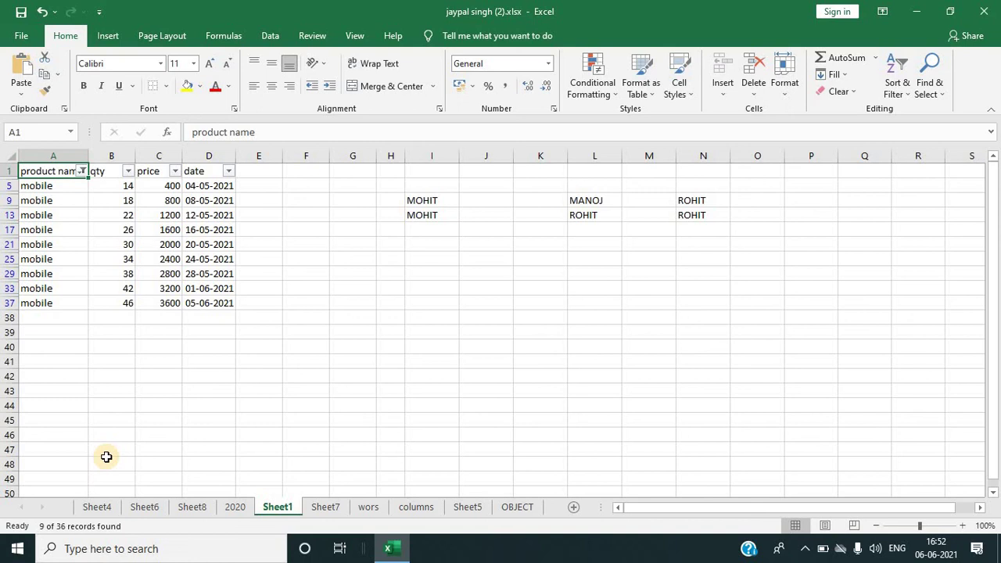
left_click(929, 88)
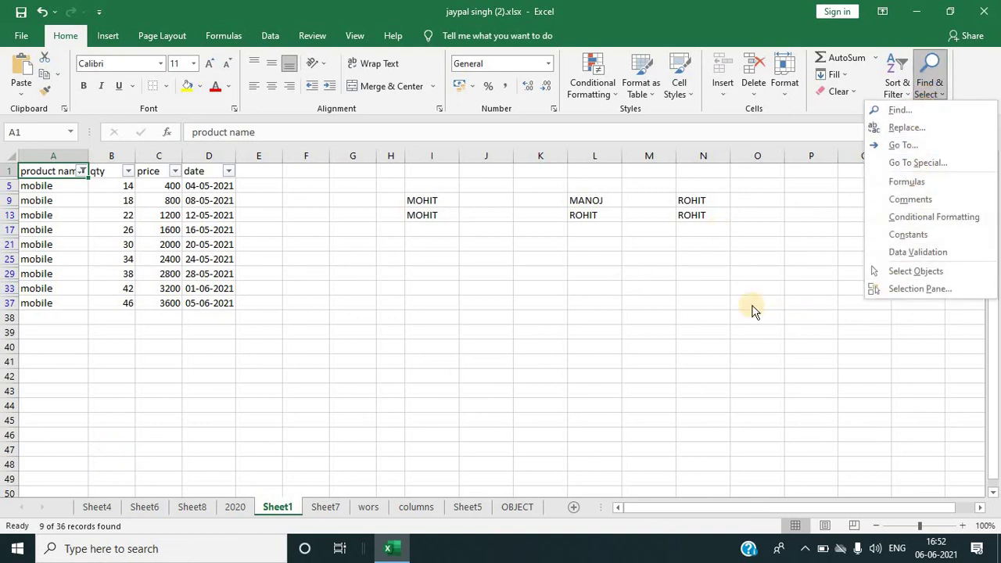
left_click(727, 302)
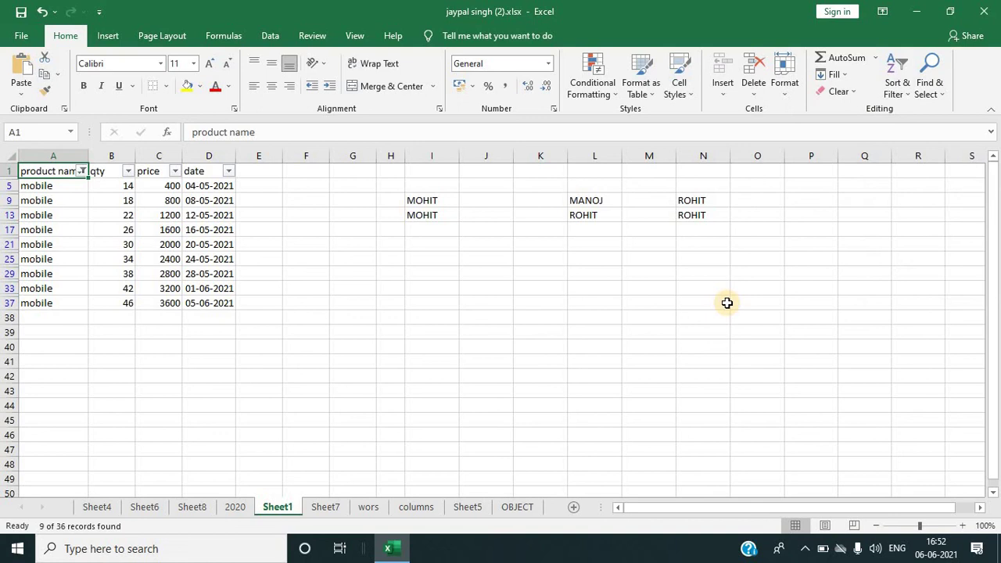